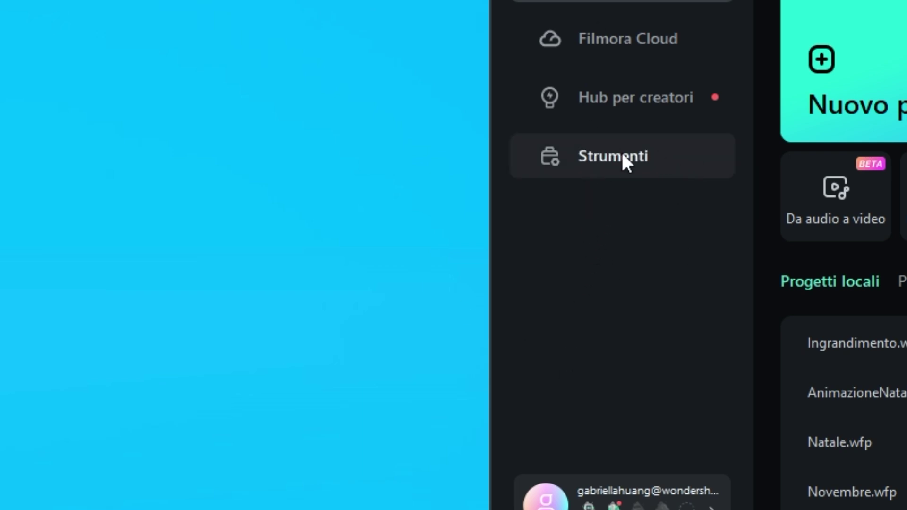
# - Browse the Strumenti collection and open the Rilevamento del Silenzio tool
pyautogui.click(628, 168)
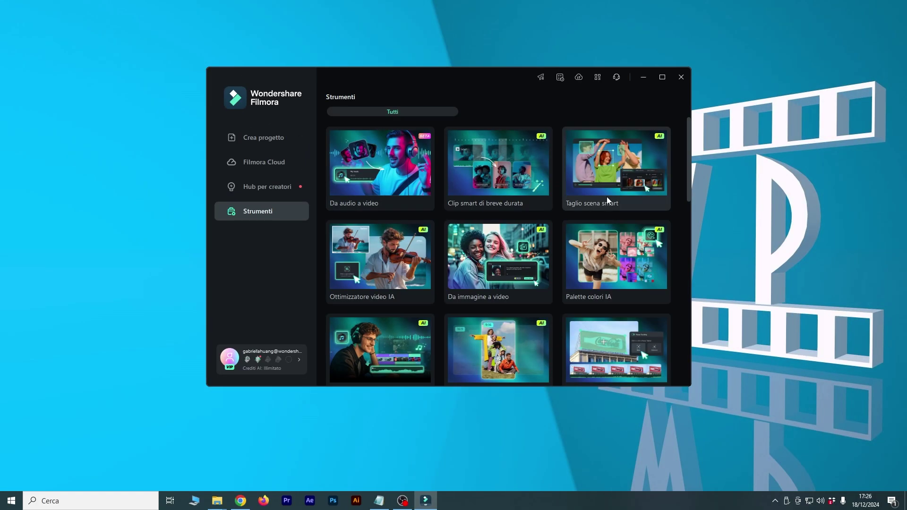
pyautogui.moveTo(688, 147); pyautogui.dragTo(679, 299)
pyautogui.scroll(-5, 679, 295)
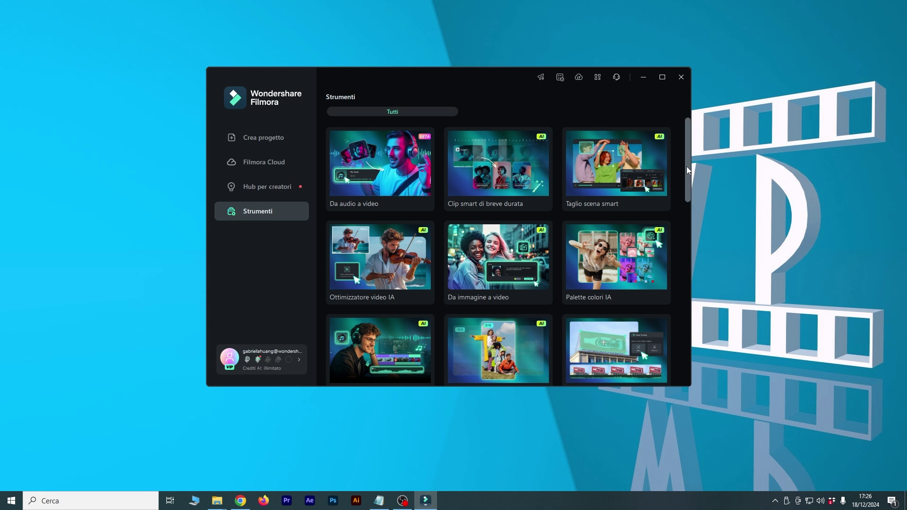
pyautogui.moveTo(687, 167); pyautogui.dragTo(665, 353)
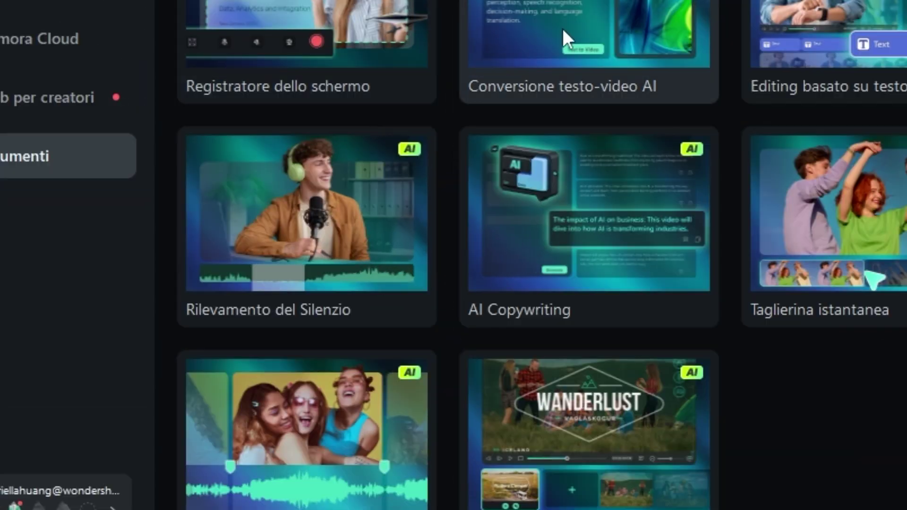
pyautogui.click(270, 247)
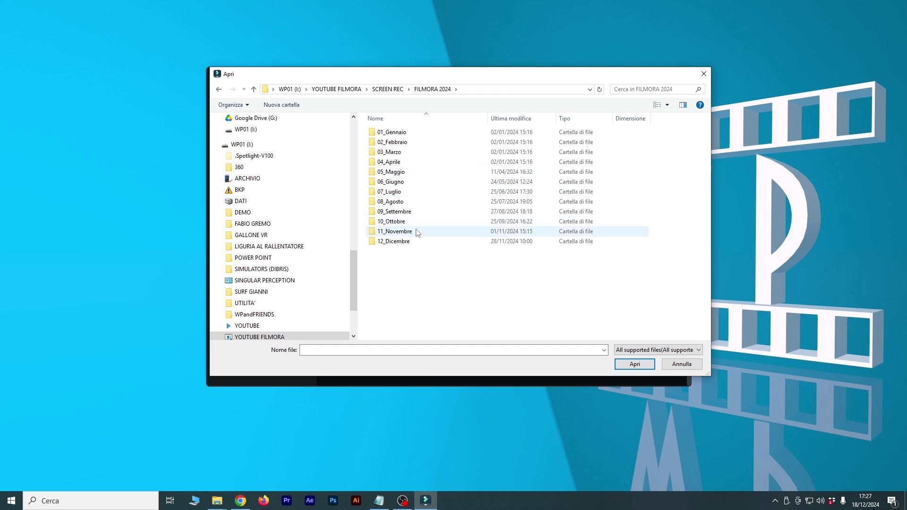
pyautogui.doubleClick(395, 231)
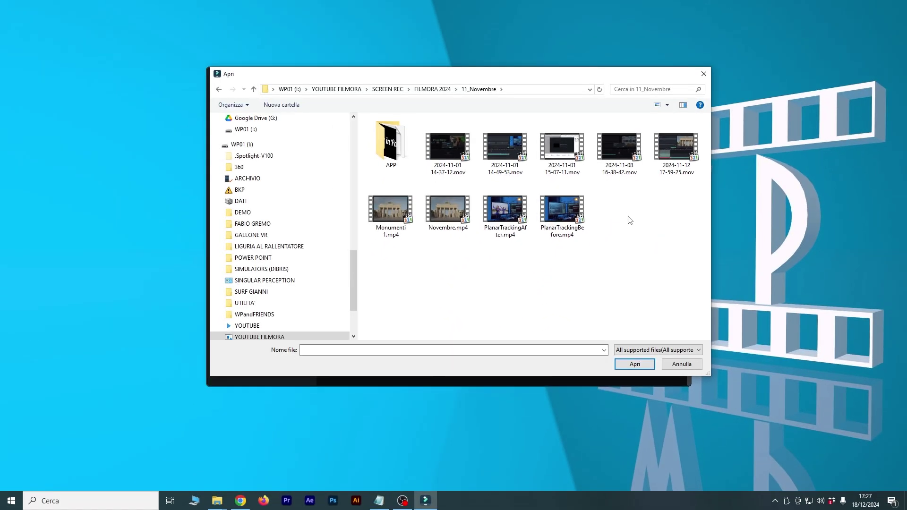
pyautogui.click(676, 147)
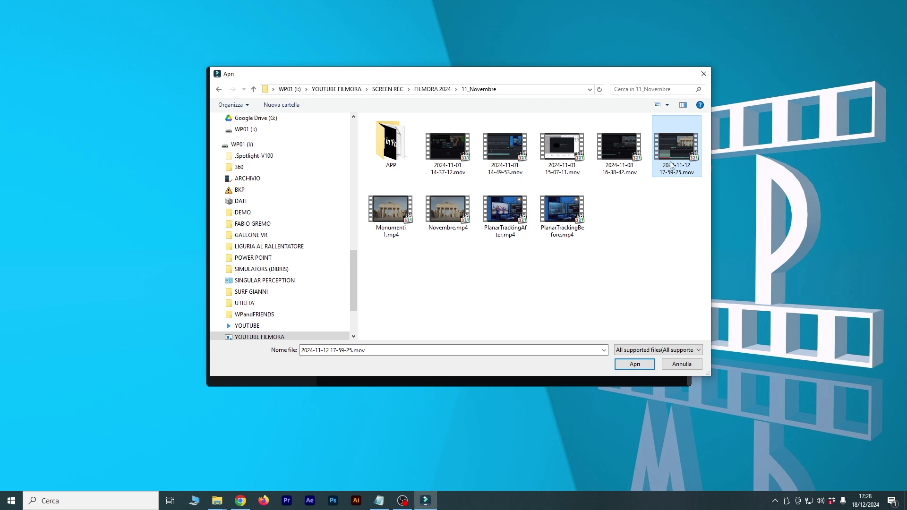
pyautogui.click(635, 364)
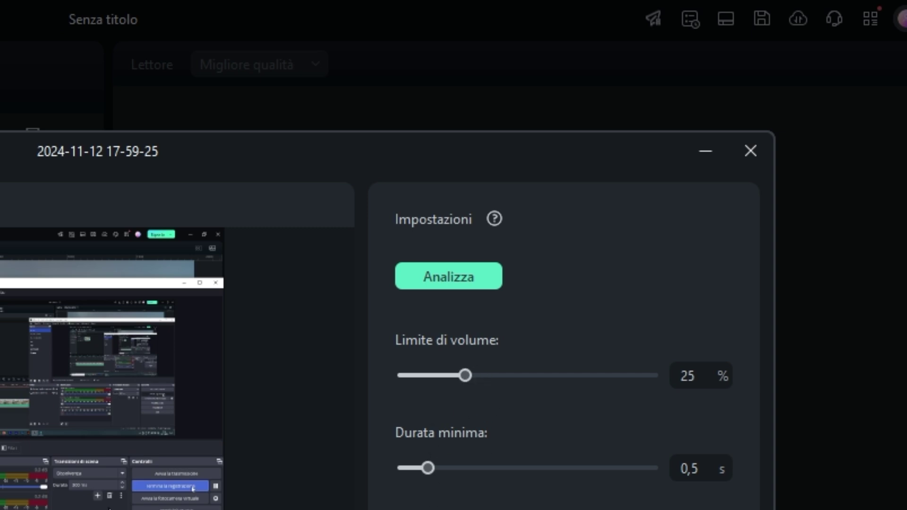
pyautogui.click(436, 279)
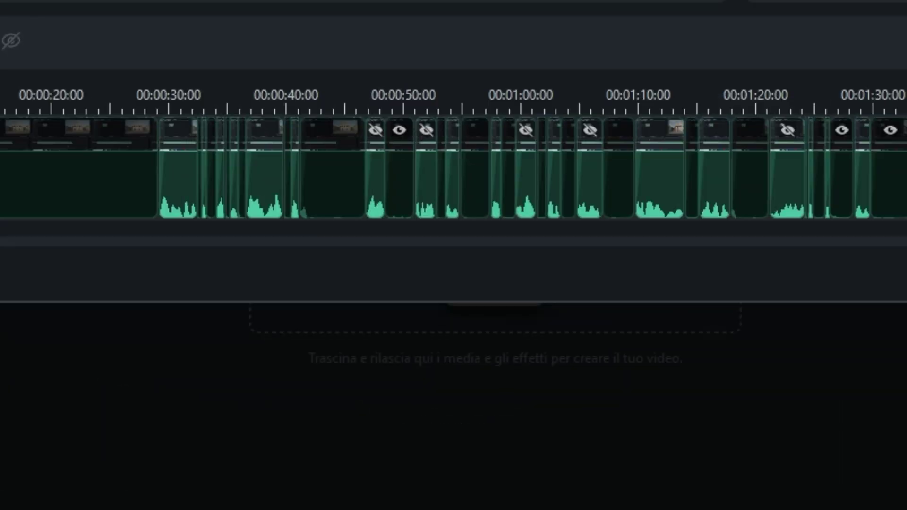
# - Examine the detected silent and spoken segments along the whole recording, both in detail and in overview
pyautogui.hotkey('ctrl', '=')
pyautogui.hscroll(3, 423, 257)
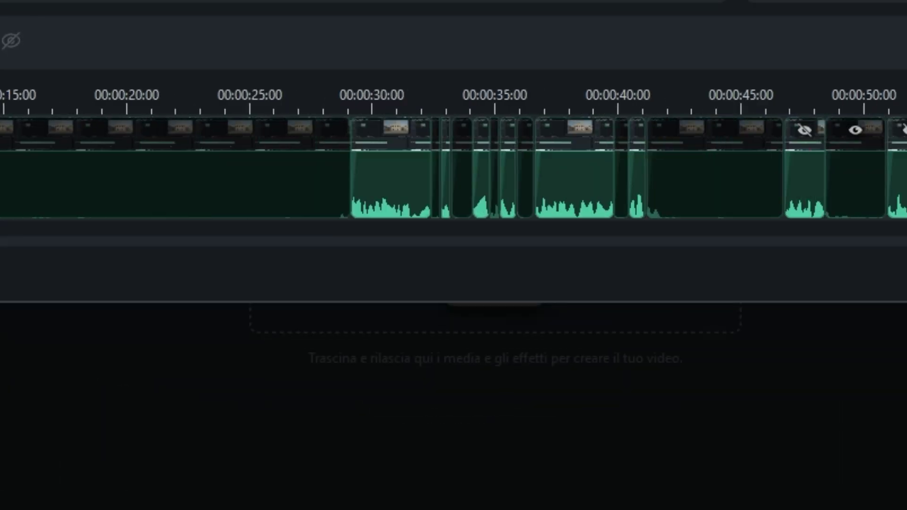
pyautogui.hscroll(3, 454, 170)
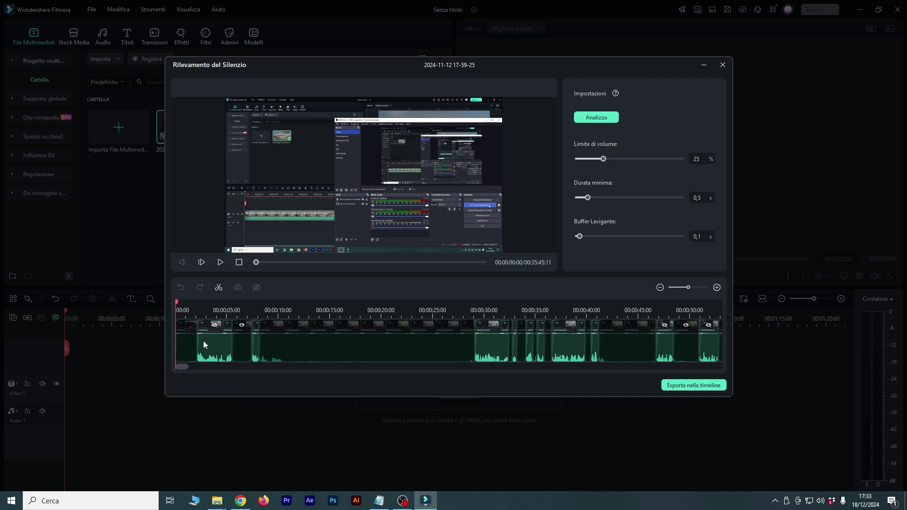
pyautogui.moveTo(181, 367); pyautogui.dragTo(232, 376)
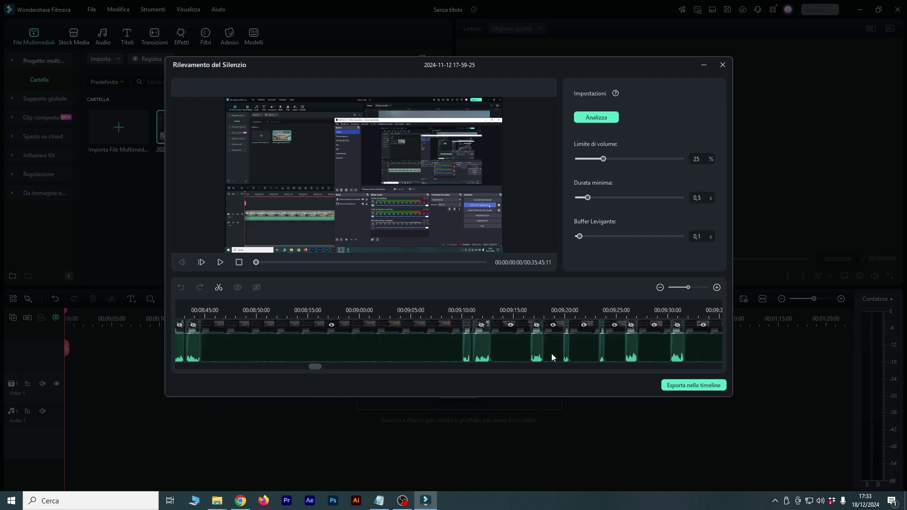
pyautogui.click(660, 288)
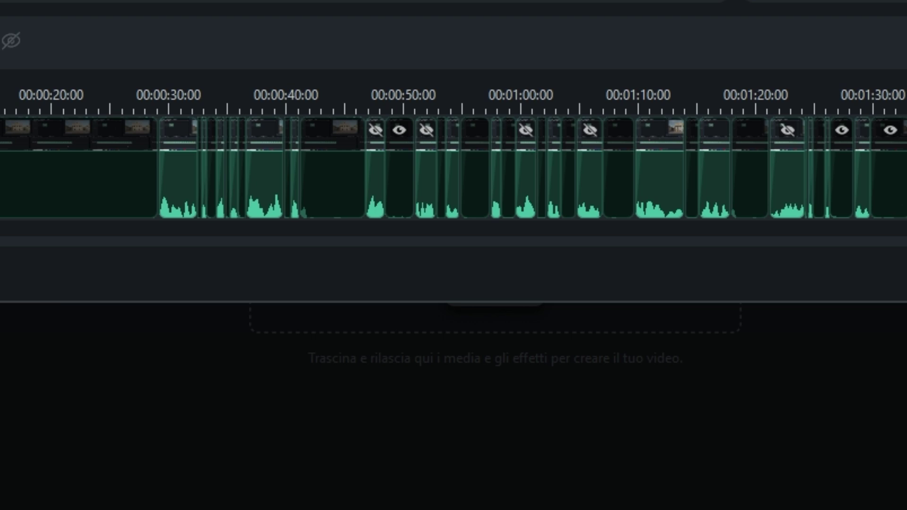
pyautogui.hotkey('ctrl', '-')
pyautogui.hotkey('ctrl', '-')
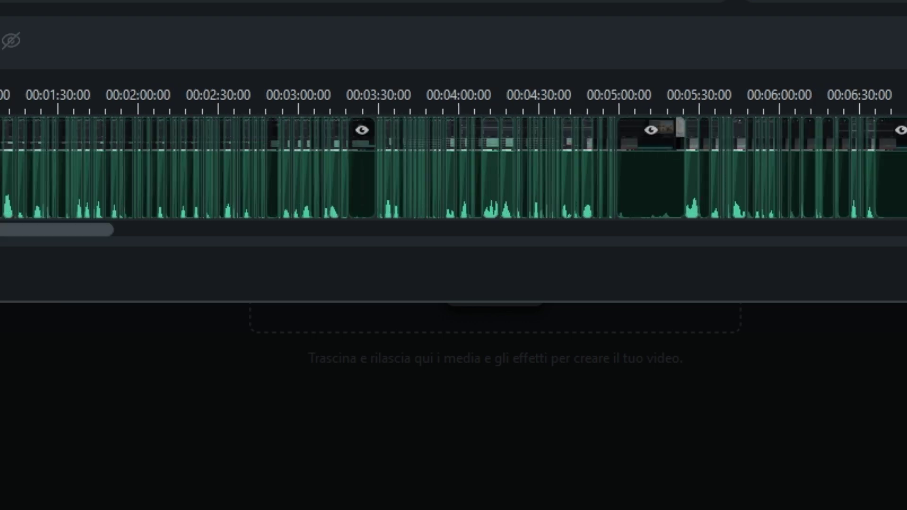
pyautogui.hotkey('ctrl', '-')
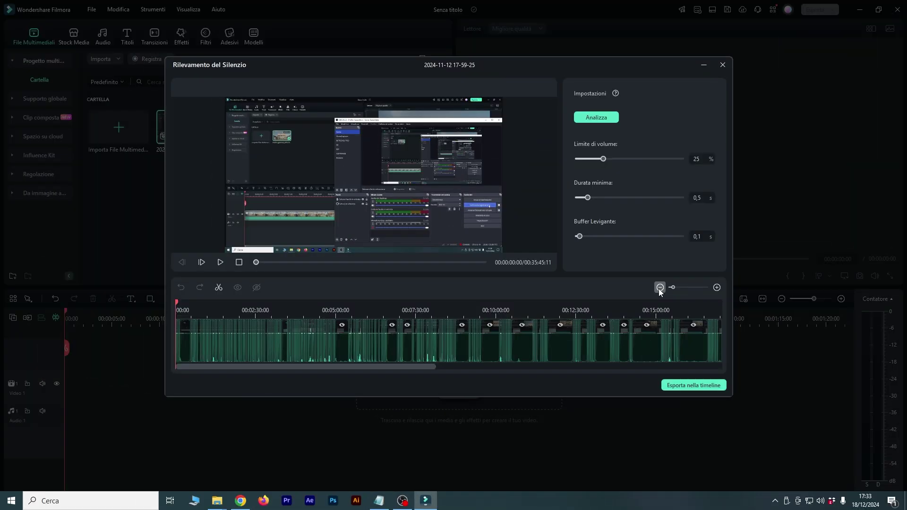
pyautogui.click(660, 287)
pyautogui.click(717, 289)
pyautogui.click(717, 289)
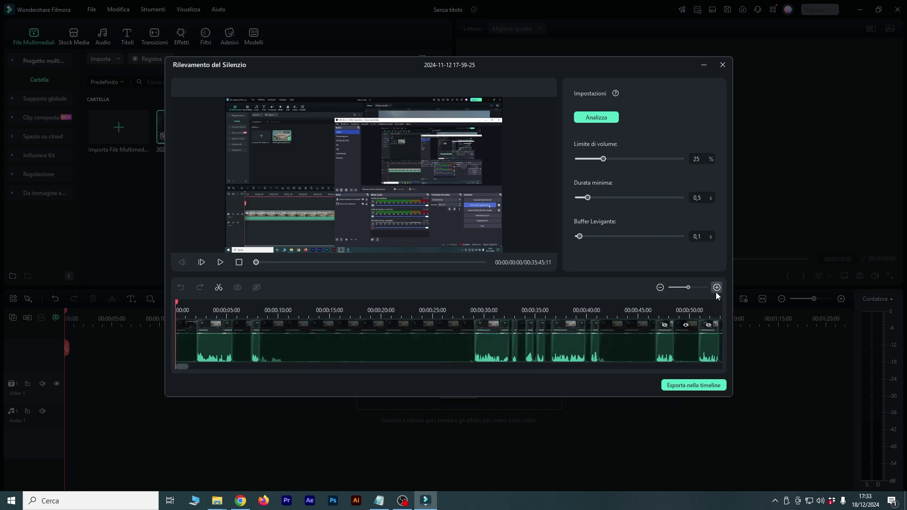
pyautogui.click(660, 287)
pyautogui.click(660, 288)
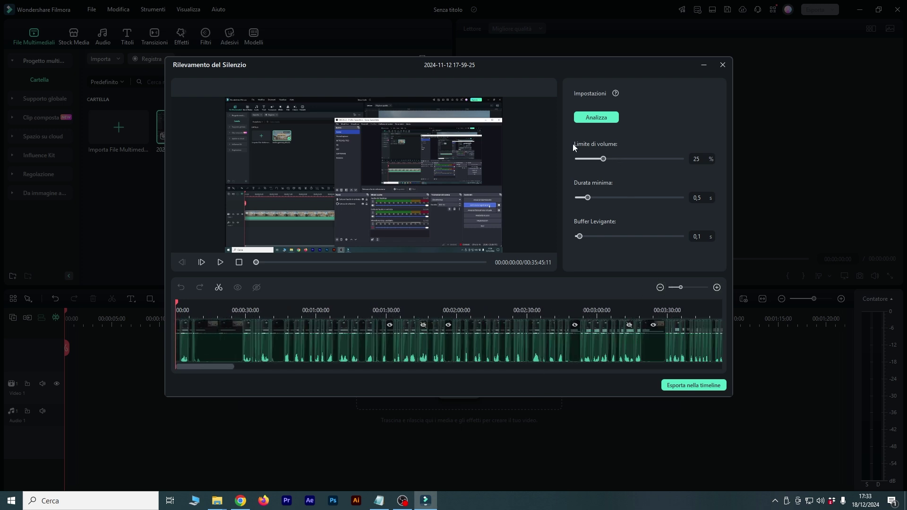
# - Shorten the long silent segment before 00:00:30:00 by moving its start to just after 00:00:10:00
pyautogui.click(716, 287)
pyautogui.click(717, 287)
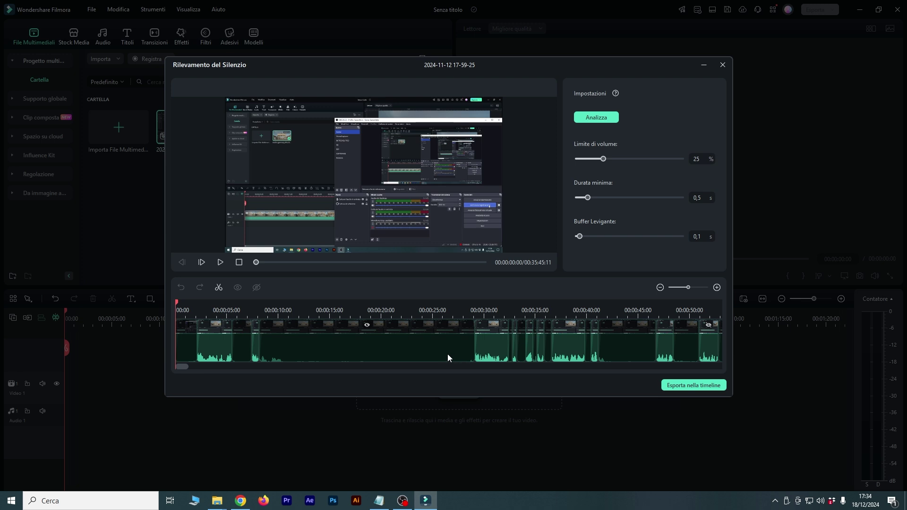
pyautogui.click(261, 338)
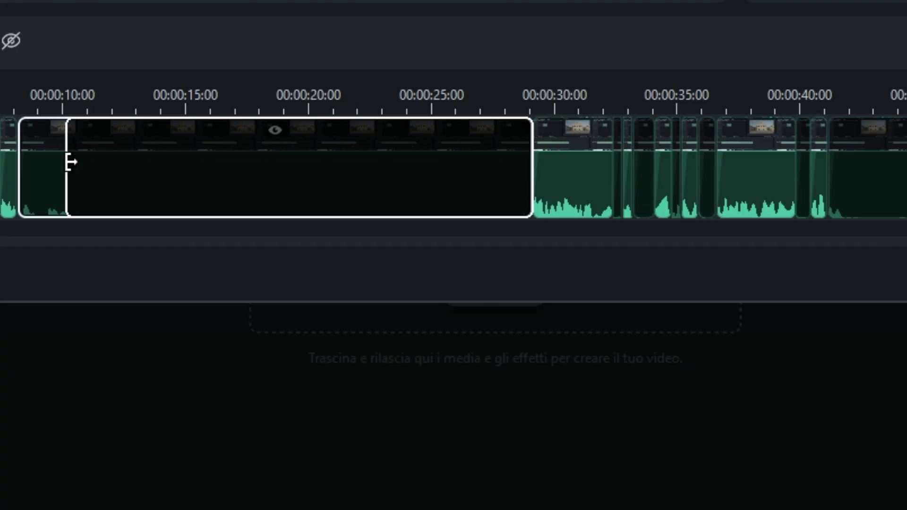
pyautogui.moveTo(71, 162); pyautogui.dragTo(77, 162)
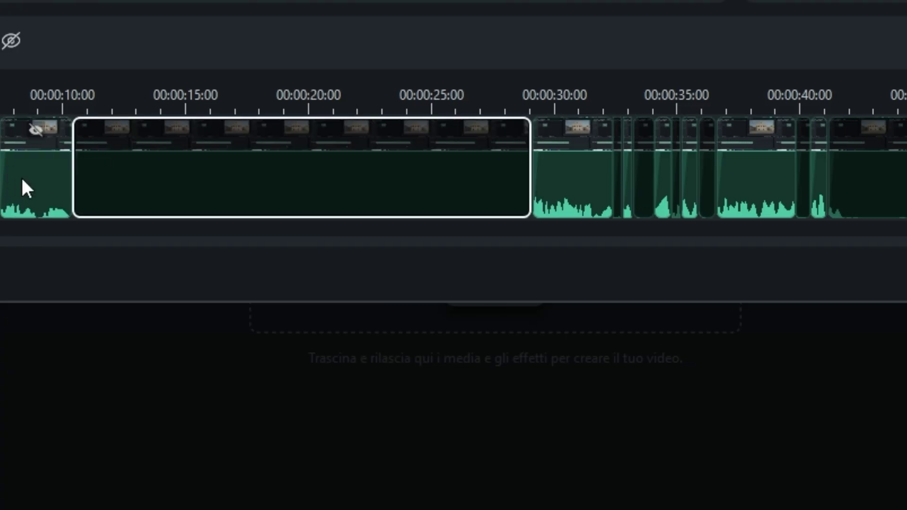
# - Review the segments across the full recording and export the silence-free result to the timeline
pyautogui.click(660, 288)
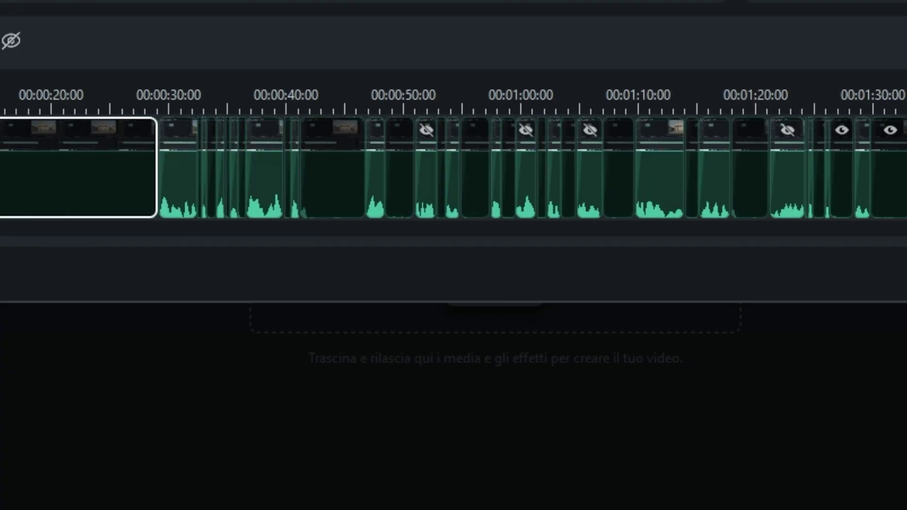
pyautogui.click(660, 287)
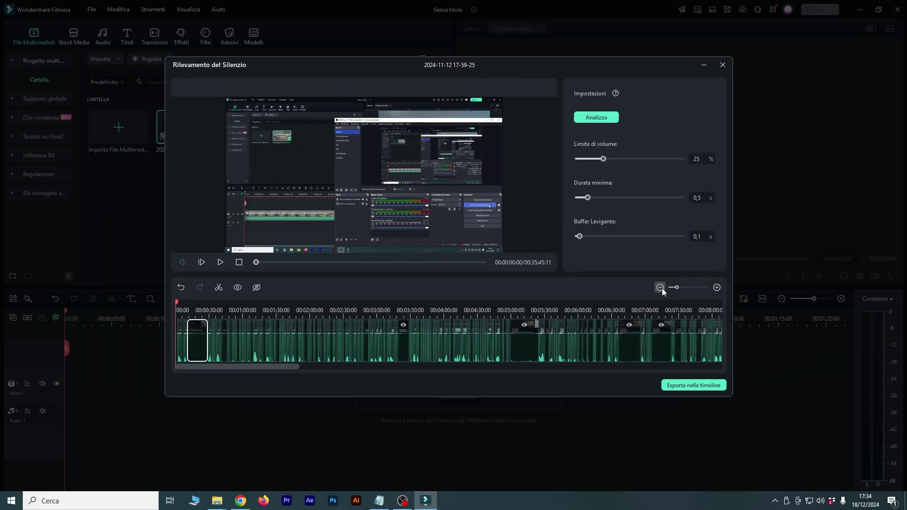
pyautogui.click(662, 288)
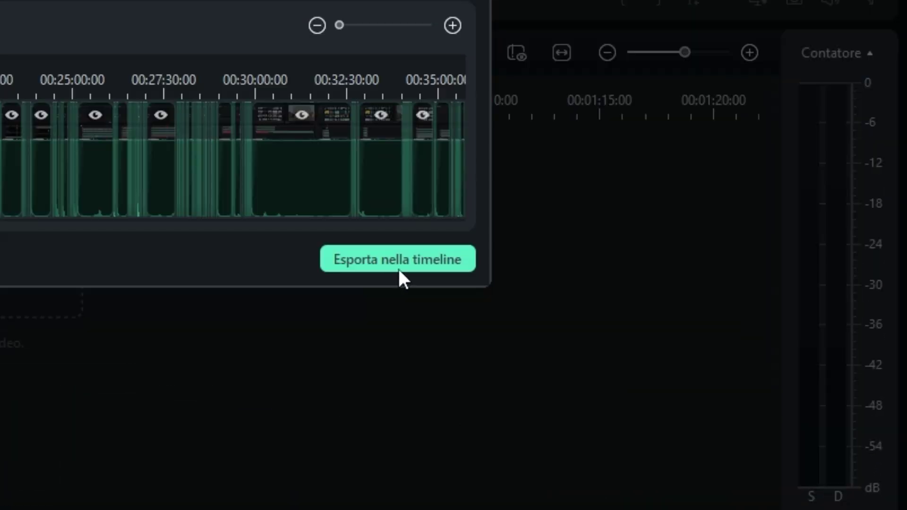
pyautogui.click(404, 262)
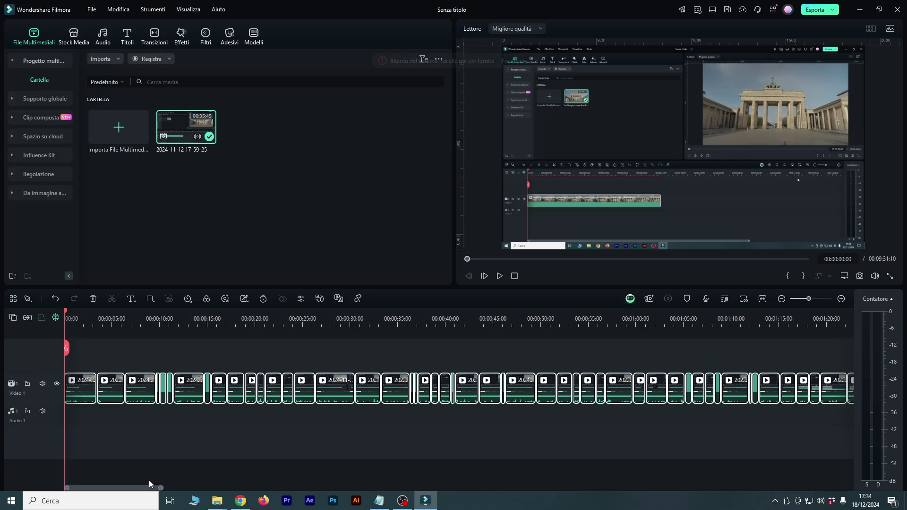
# - Inspect the exported cuts on the timeline through the end of the last clip, and return to the start
pyautogui.moveTo(215, 484); pyautogui.dragTo(586, 487)
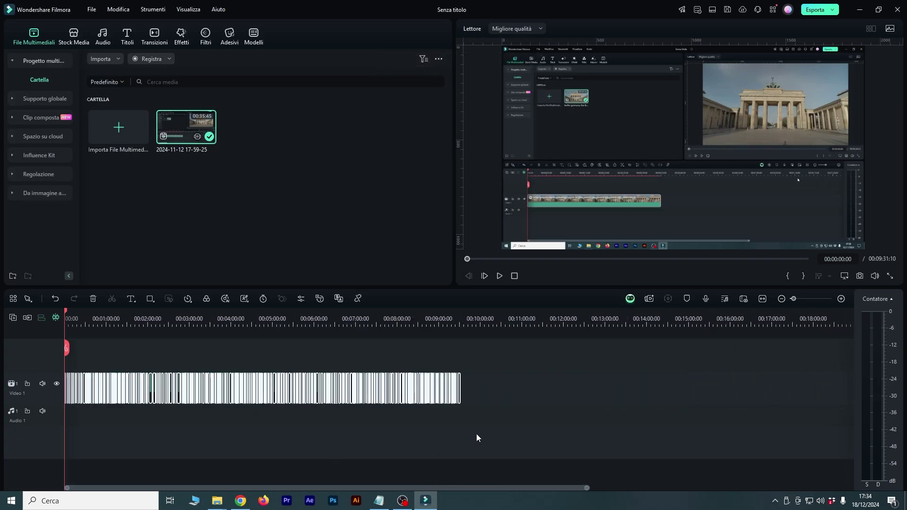
pyautogui.click(490, 426)
pyautogui.click(462, 319)
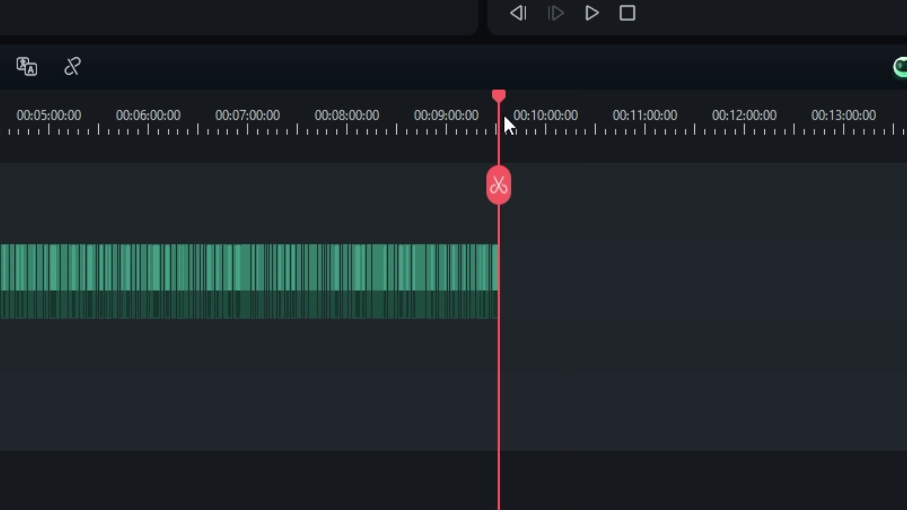
pyautogui.moveTo(498, 95); pyautogui.dragTo(495, 99)
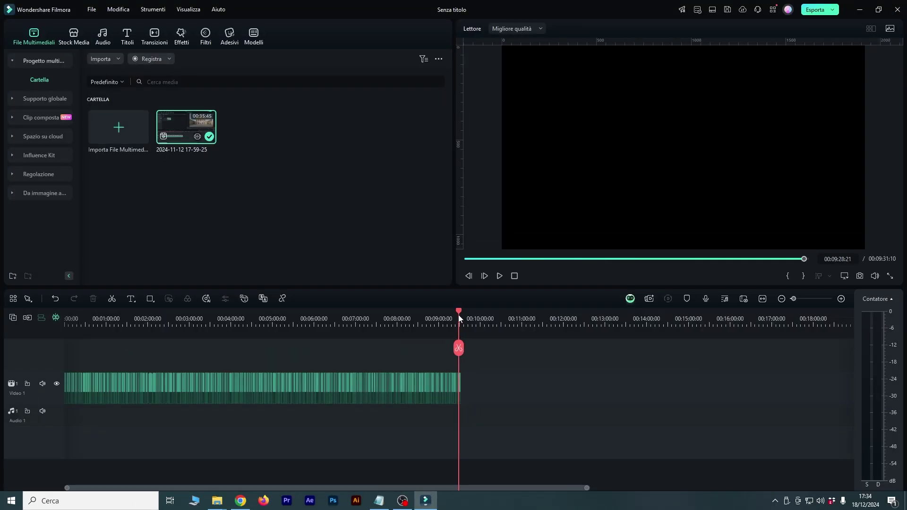
pyautogui.press('Home')
pyautogui.moveTo(586, 488); pyautogui.dragTo(254, 491)
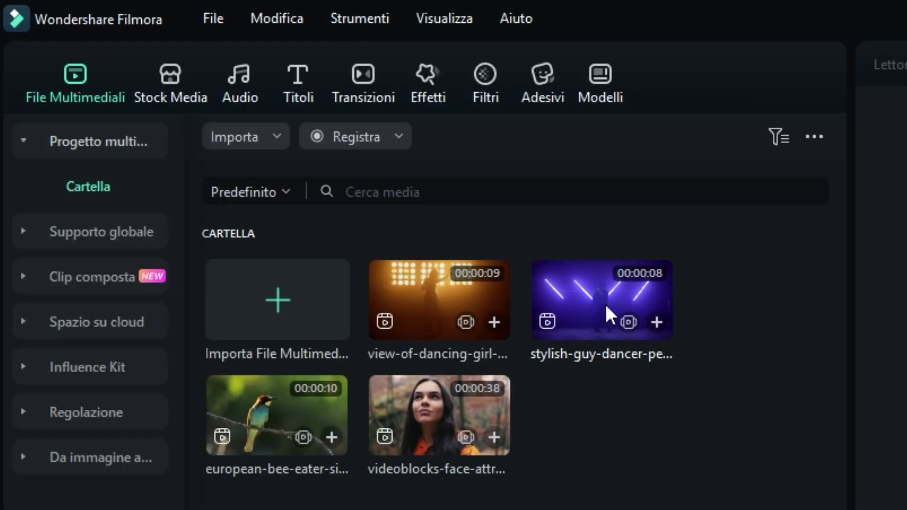
# - Auto-reframe the stylish-guy-dancer clip to 9:16 and add the reframed clip to the timeline
pyautogui.rightClick(585, 284)
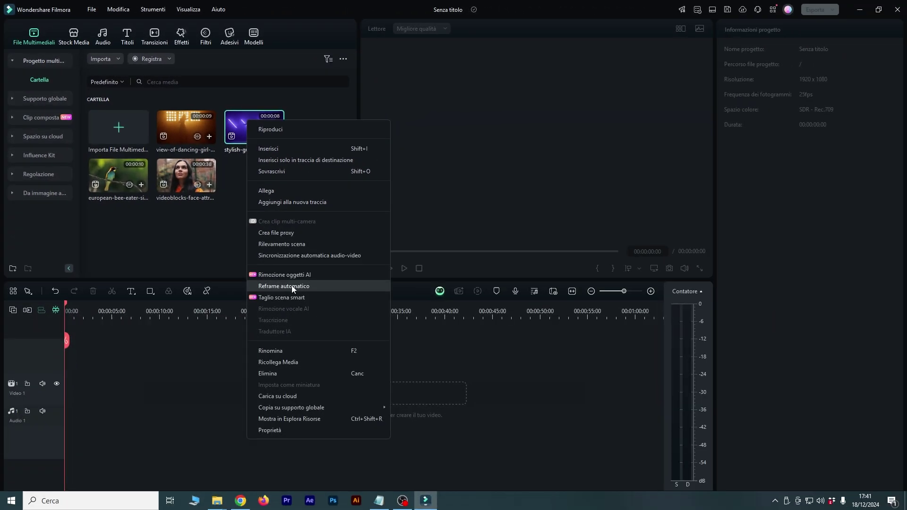
pyautogui.click(302, 295)
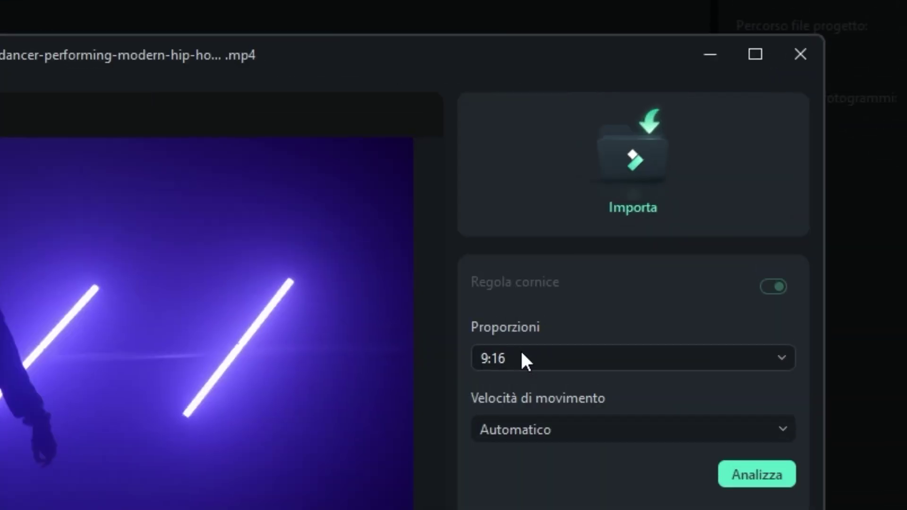
pyautogui.click(636, 205)
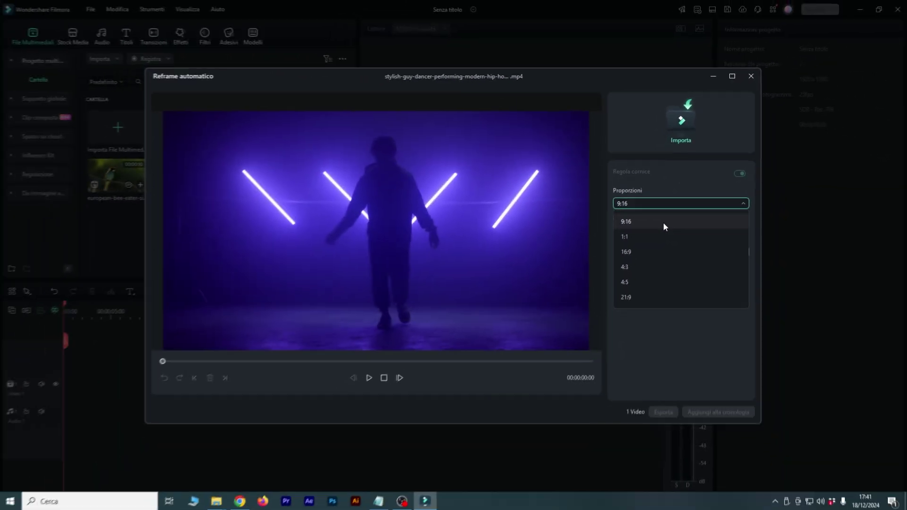
pyautogui.click(663, 223)
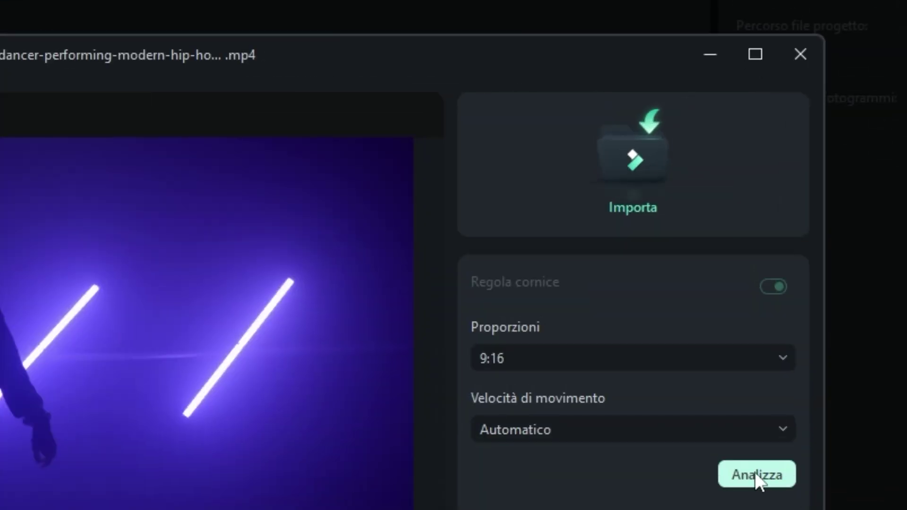
pyautogui.click(754, 475)
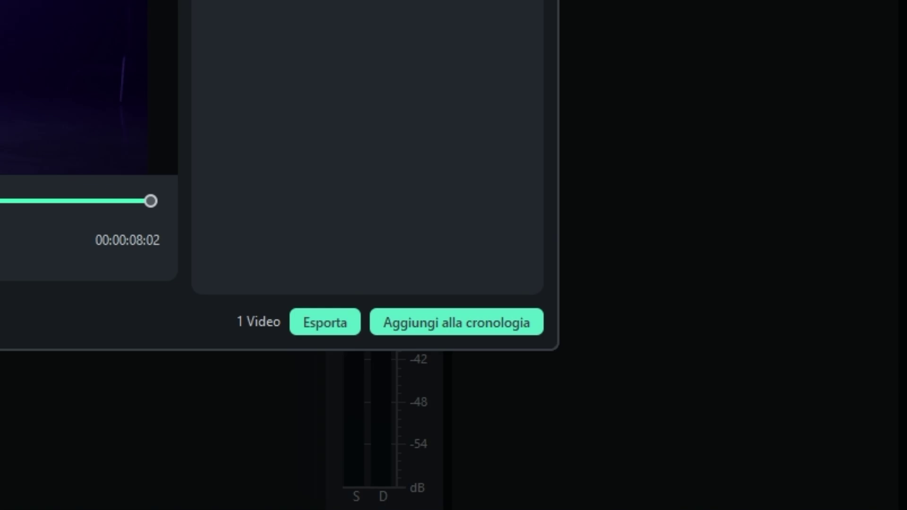
pyautogui.click(438, 322)
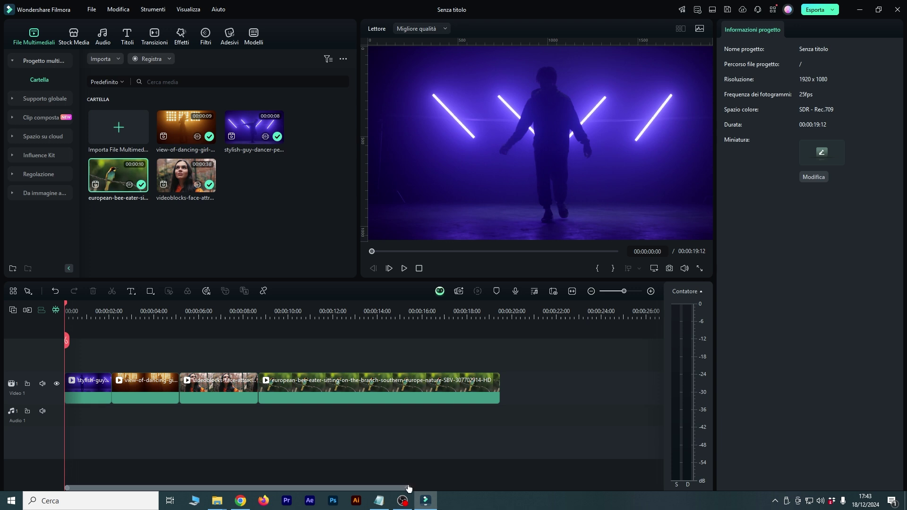
# - Generate smart background music that matches the four-clip timeline using Smart BGM Generation
pyautogui.moveTo(409, 488); pyautogui.dragTo(378, 488)
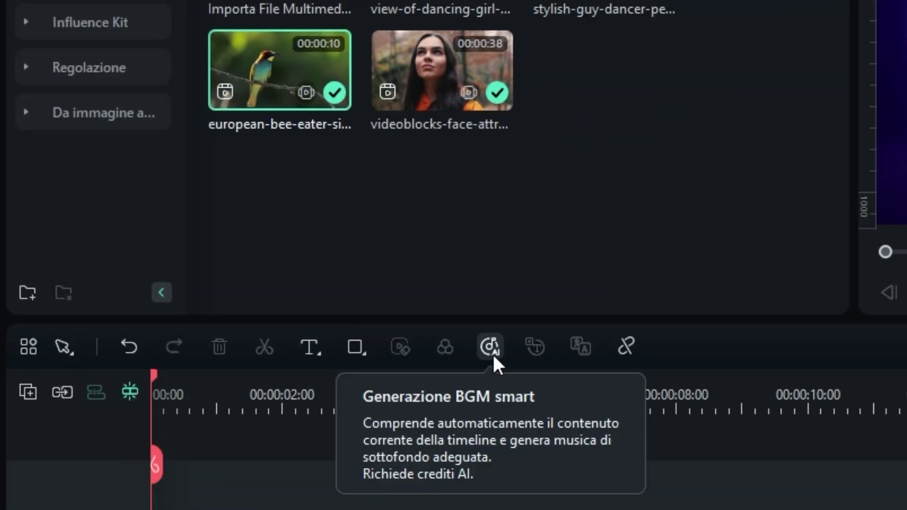
pyautogui.click(491, 347)
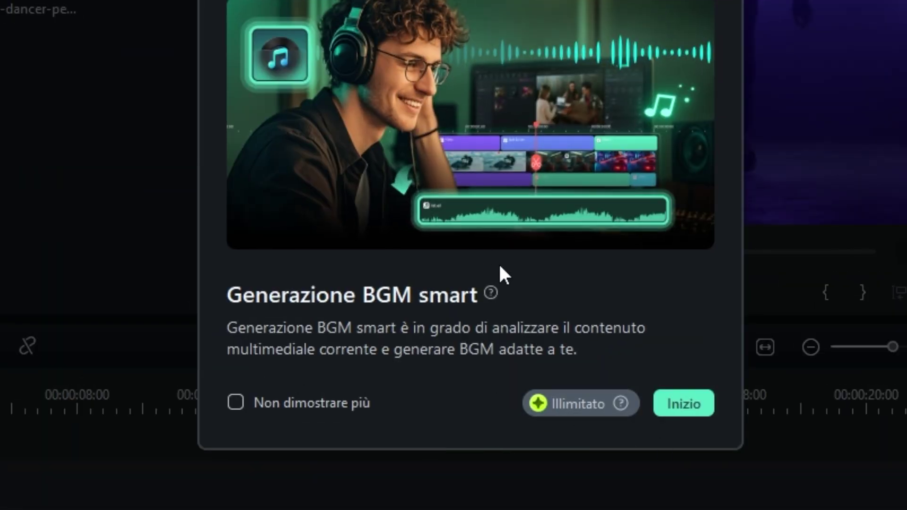
pyautogui.click(682, 403)
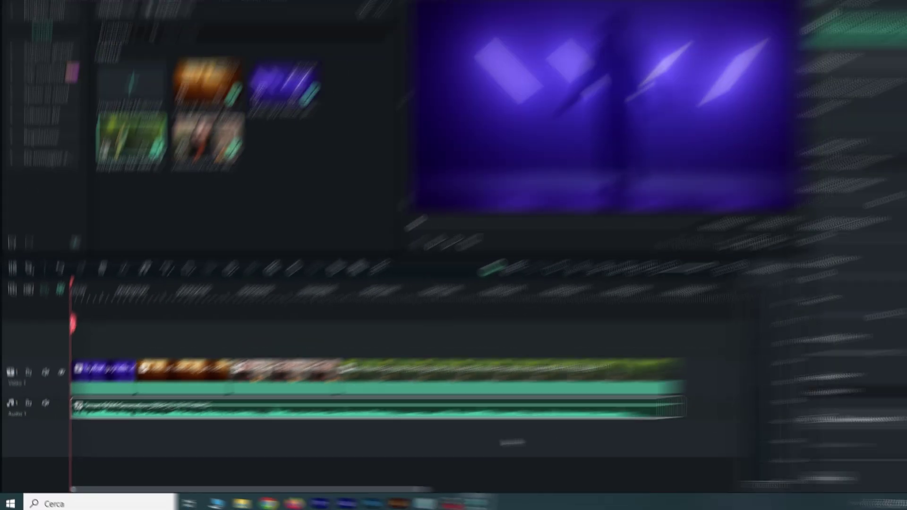
# - Play the timeline with the generated background music and inspect the music clip beneath the videos
pyautogui.press('space')
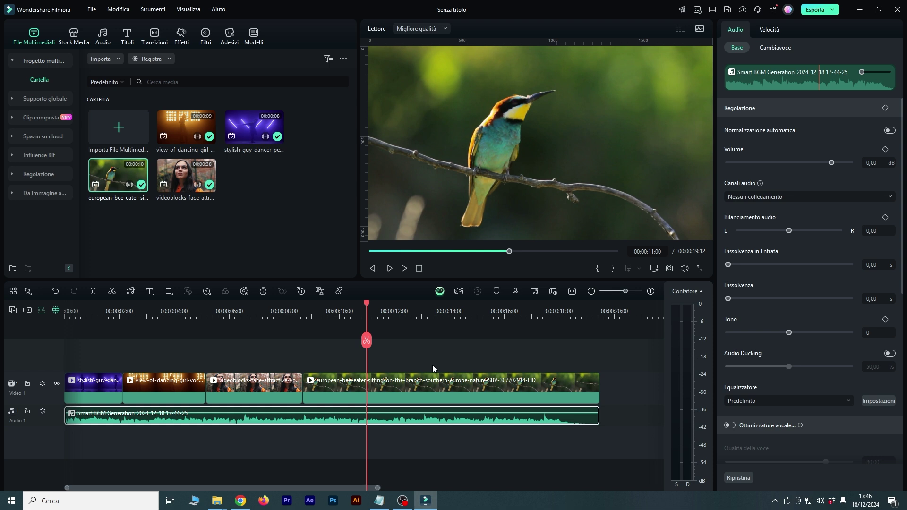
pyautogui.click(239, 443)
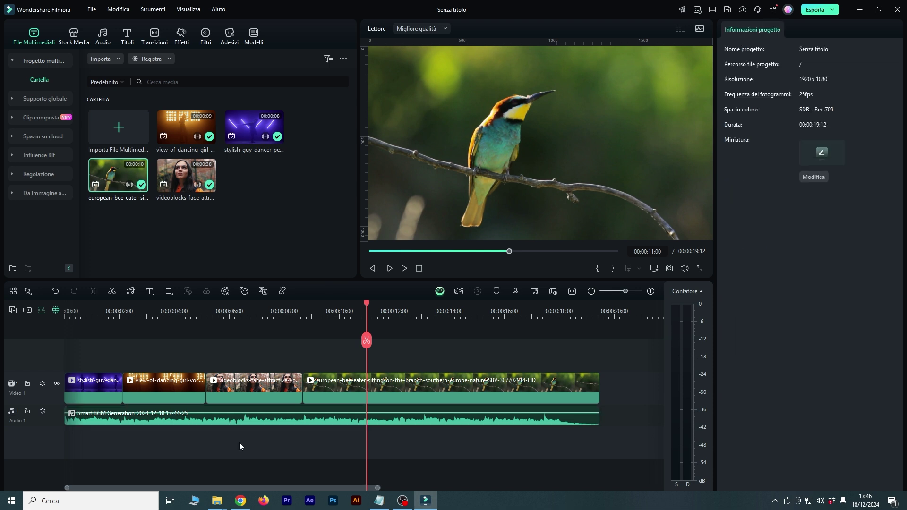
pyautogui.click(242, 423)
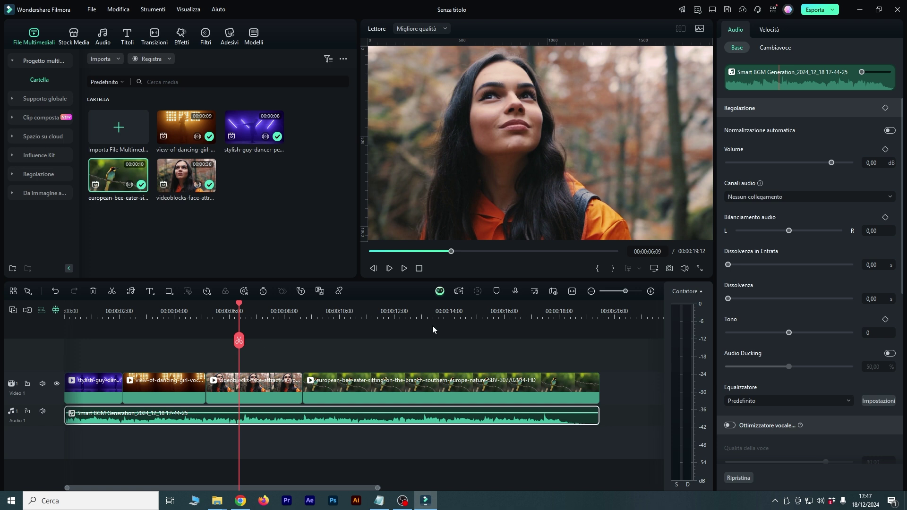
pyautogui.scroll(1, 397, 345)
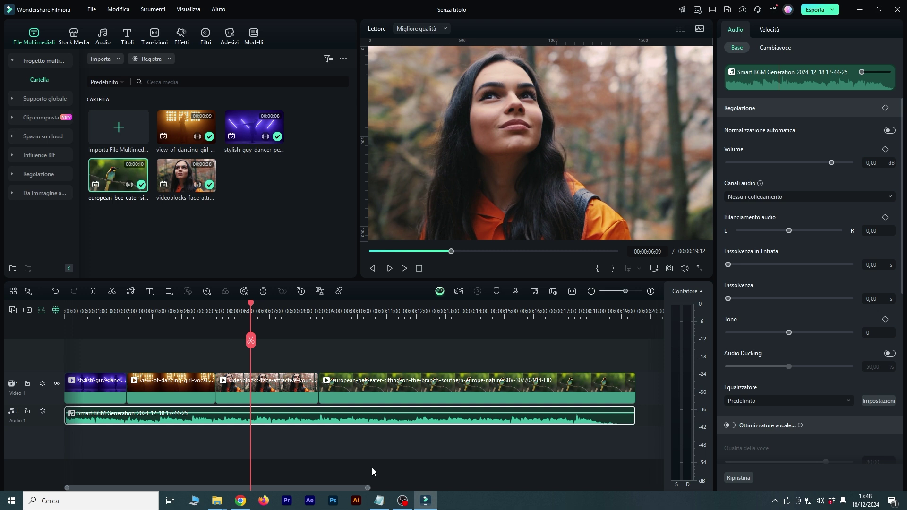
# - Enable the AI colour palette on the videoblocks-face clip and start adding a new palette
pyautogui.click(274, 384)
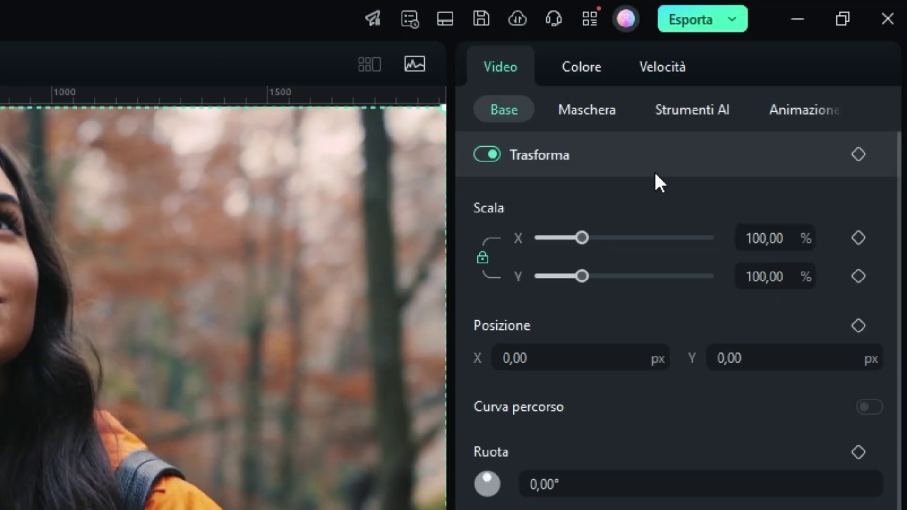
pyautogui.click(596, 64)
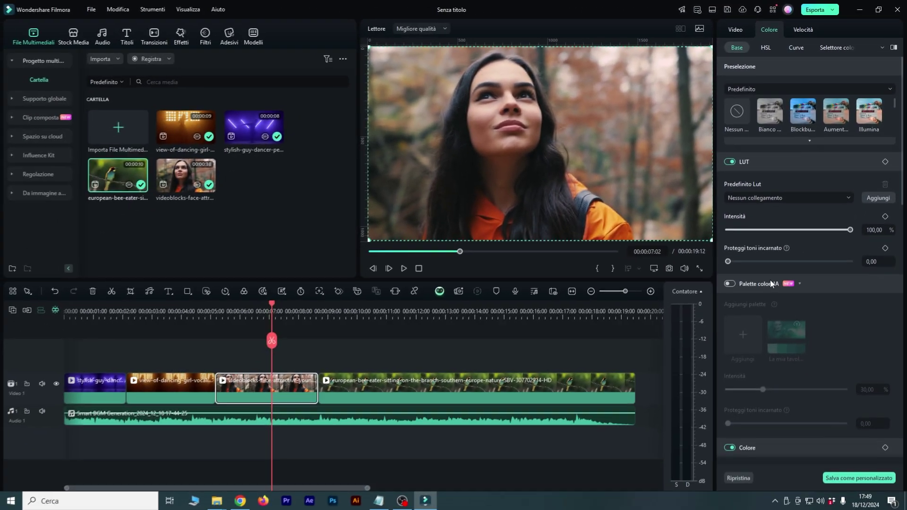
pyautogui.click(730, 284)
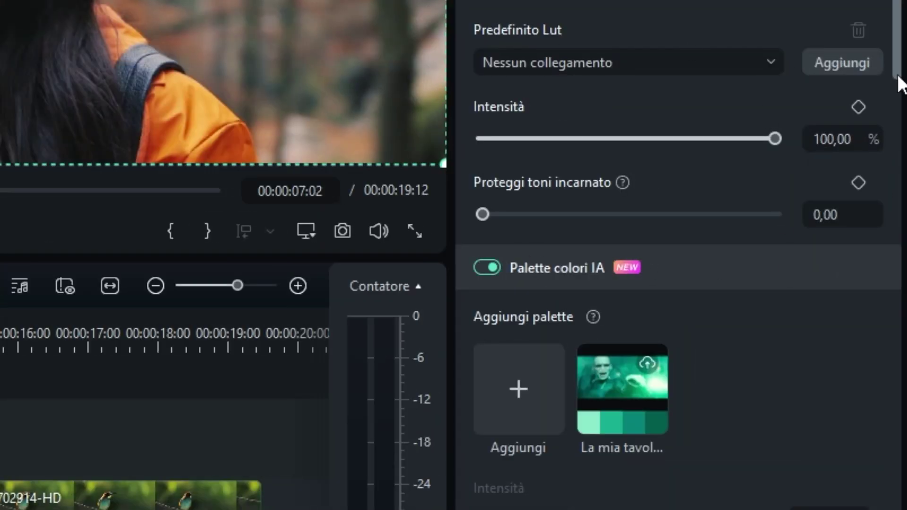
pyautogui.click(515, 393)
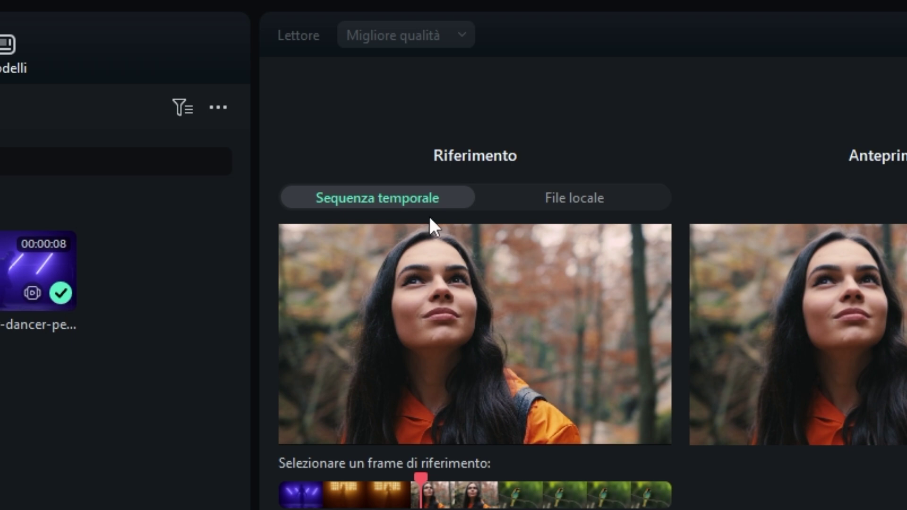
# - Load a local green-tinted image of the hospital bed scene as the palette reference
pyautogui.click(559, 204)
pyautogui.click(484, 336)
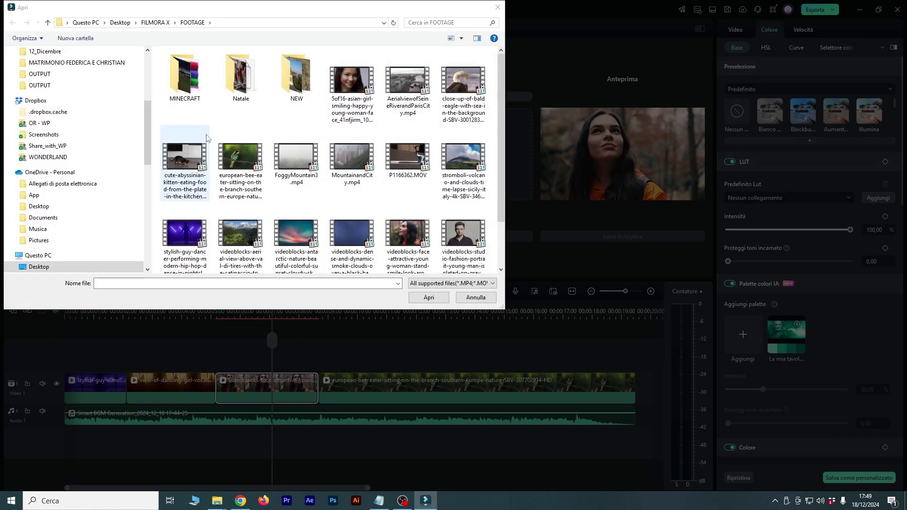
pyautogui.click(41, 82)
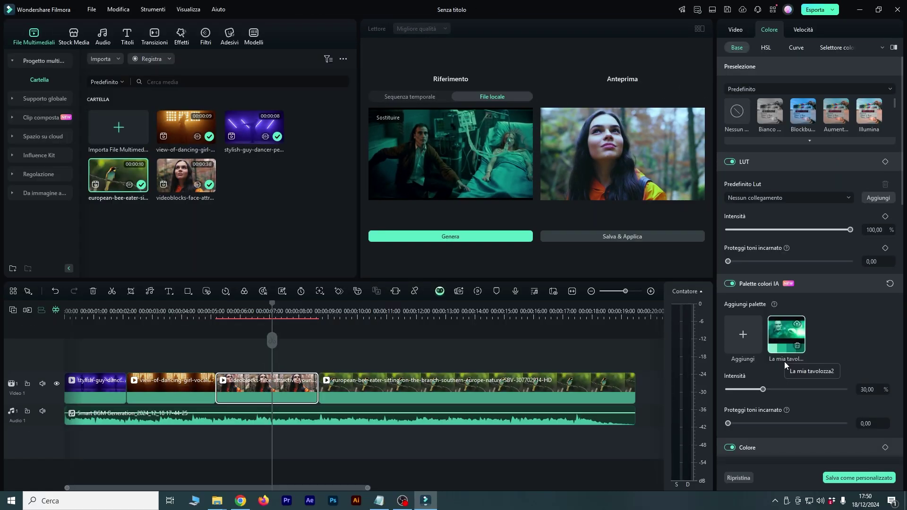
# - Set the AI palette's intensity to 87% and skin-tone protection to just under 60, and save the grade as custom preset Joker
pyautogui.moveTo(729, 391); pyautogui.dragTo(829, 392)
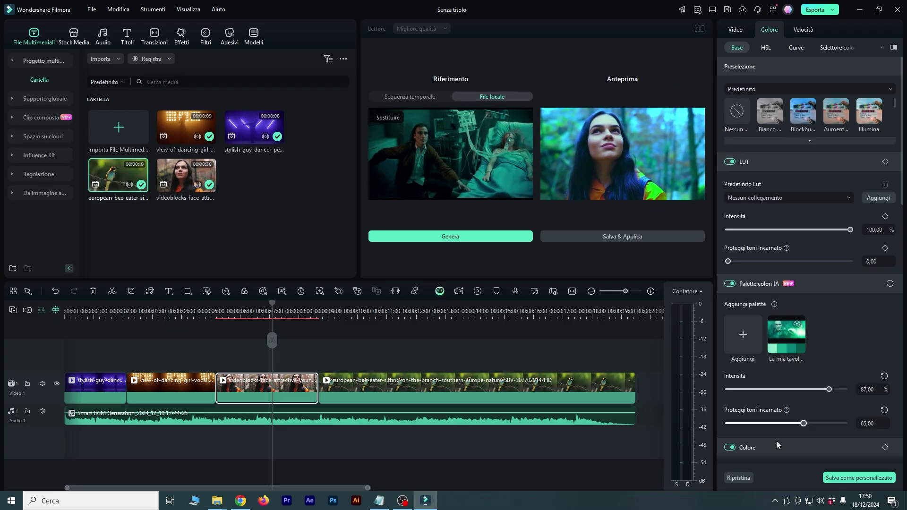
pyautogui.moveTo(804, 423)
pyautogui.mouseDown()
pyautogui.moveTo(787, 428)
pyautogui.moveTo(799, 429)
pyautogui.mouseUp()
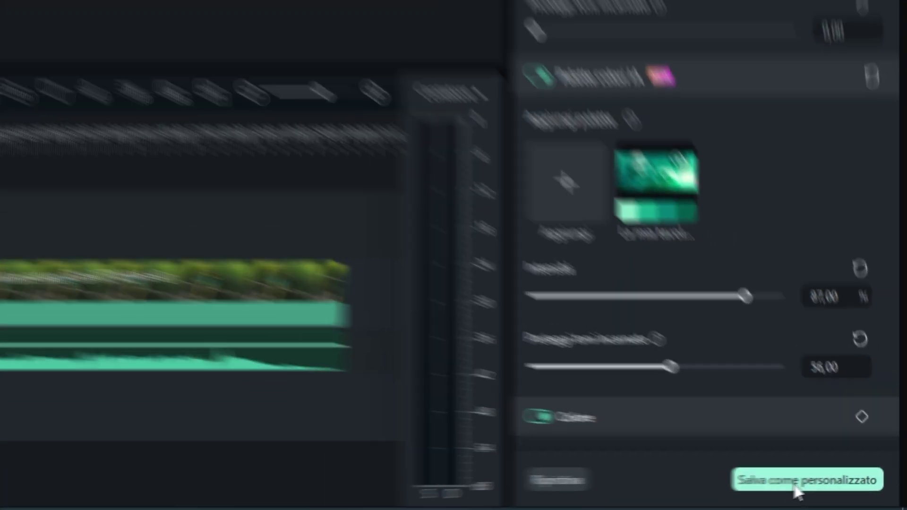
pyautogui.click(777, 485)
pyautogui.press('BackSpace')
pyautogui.press('BackSpace')
pyautogui.press('BackSpace')
pyautogui.press('BackSpace')
pyautogui.press('BackSpace')
pyautogui.press('BackSpace')
pyautogui.press('BackSpace')
pyautogui.press('BackSpace')
pyautogui.press('BackSpace')
pyautogui.press('BackSpace')
pyautogui.write('Joker')
pyautogui.press('Return')
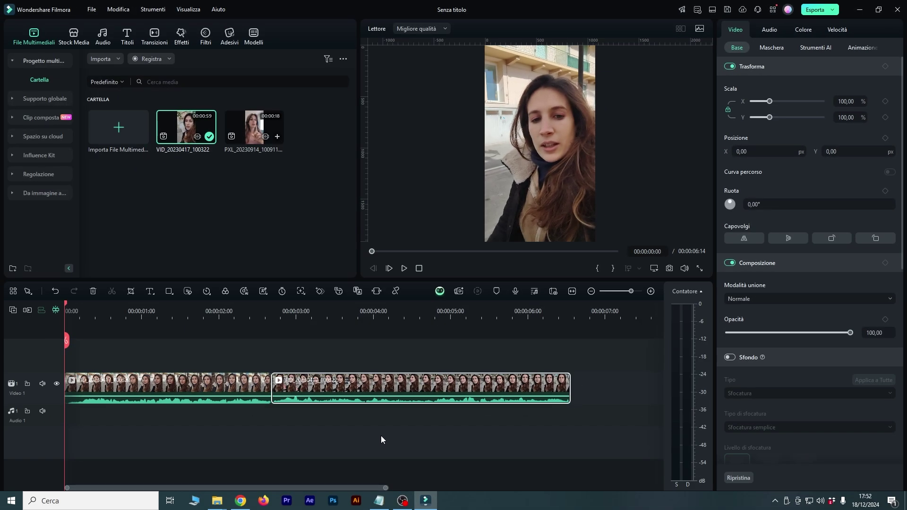
# - Open speech-to-text for the vertical video timeline and set the audio language to Italiano (Italia)
pyautogui.moveTo(386, 488)
pyautogui.mouseDown()
pyautogui.moveTo(447, 489)
pyautogui.moveTo(395, 489)
pyautogui.mouseUp()
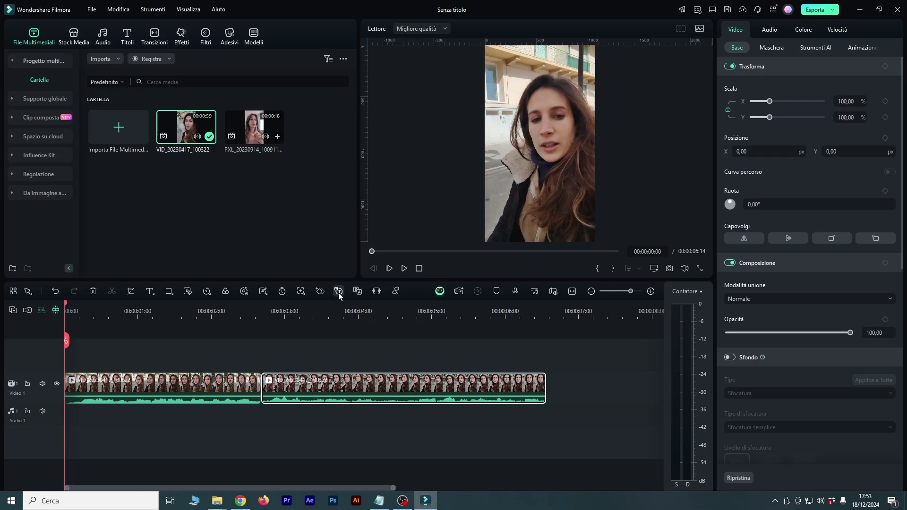
pyautogui.click(211, 334)
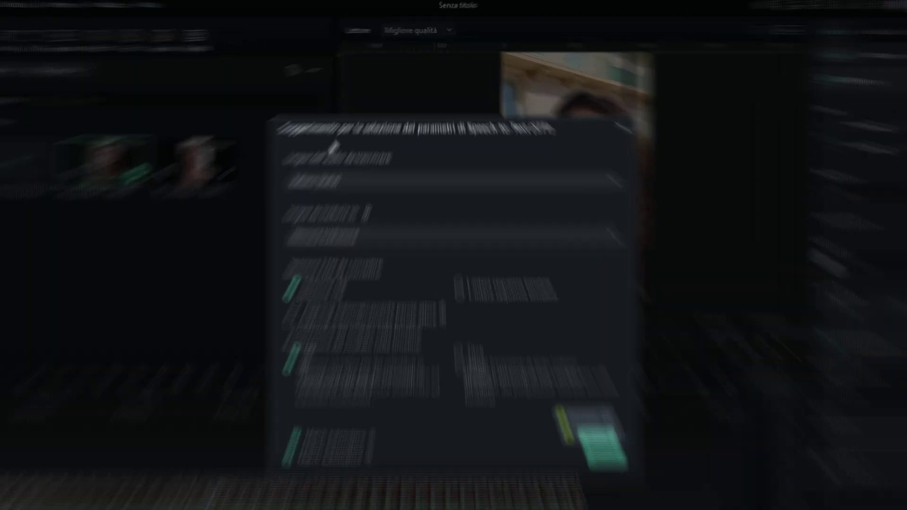
pyautogui.click(336, 181)
pyautogui.click(336, 181)
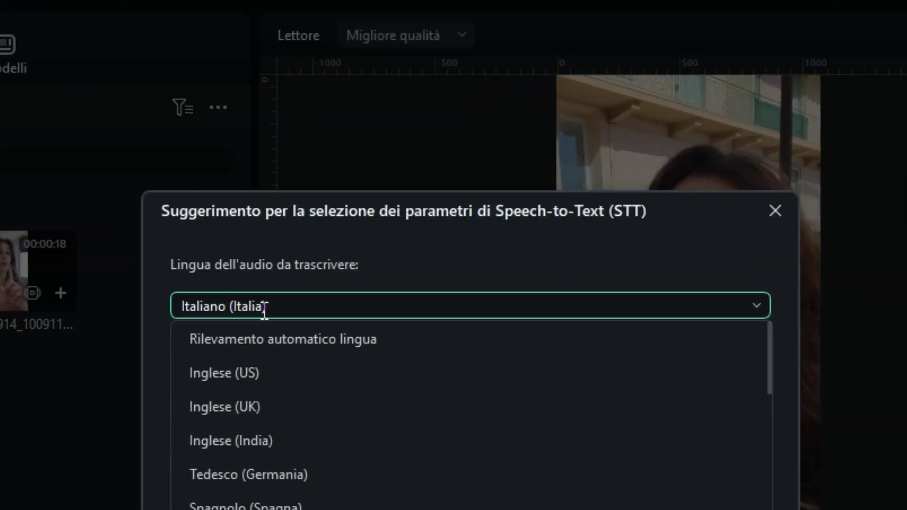
pyautogui.click(183, 280)
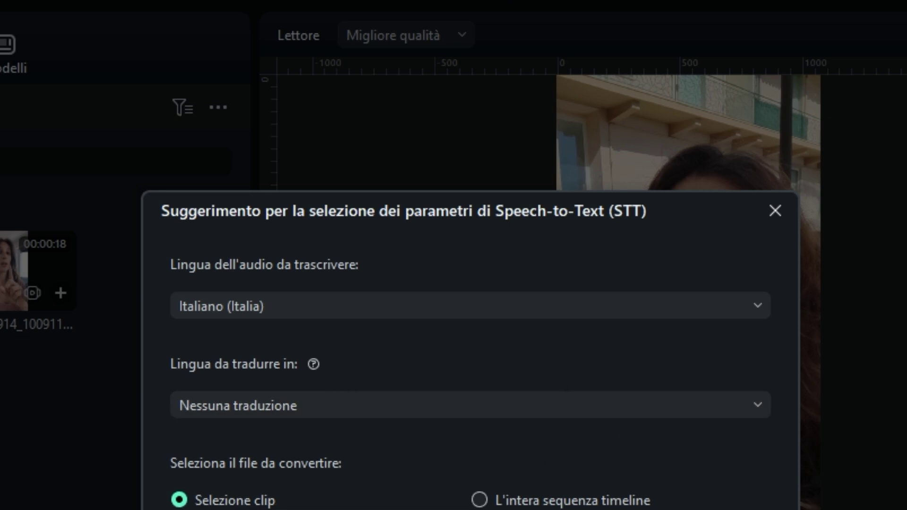
# - Set the transcription to cover the whole timeline sequence, output it as titles, and generate it
pyautogui.click(569, 502)
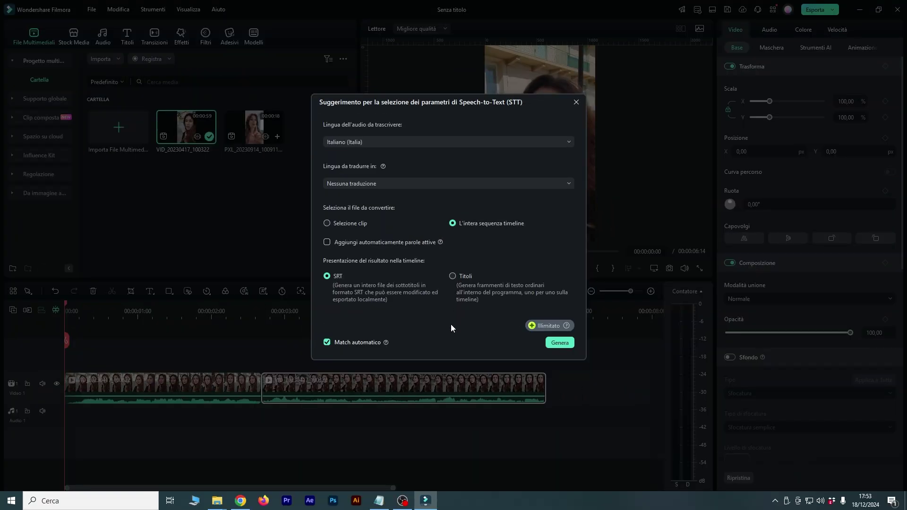
pyautogui.click(452, 276)
pyautogui.click(560, 343)
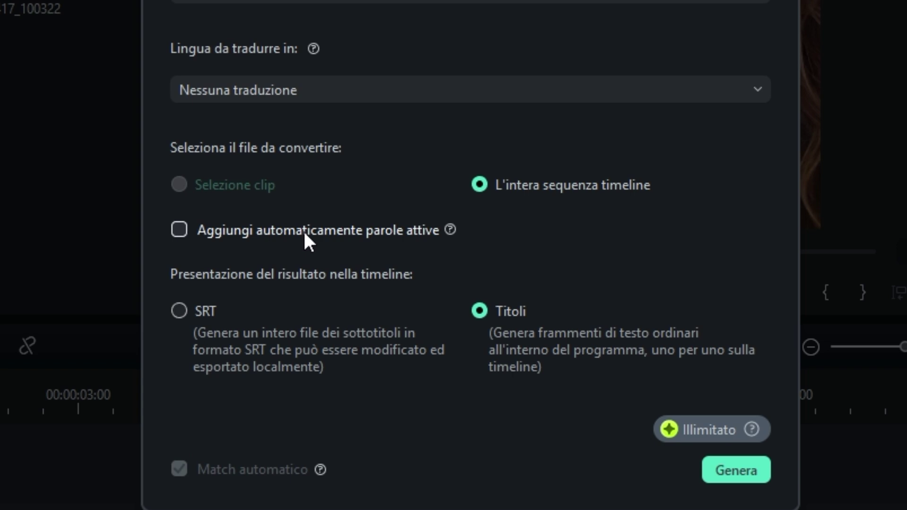
# - Regenerate the whole-timeline titles with active words added automatically, and play back the captions
pyautogui.click(304, 230)
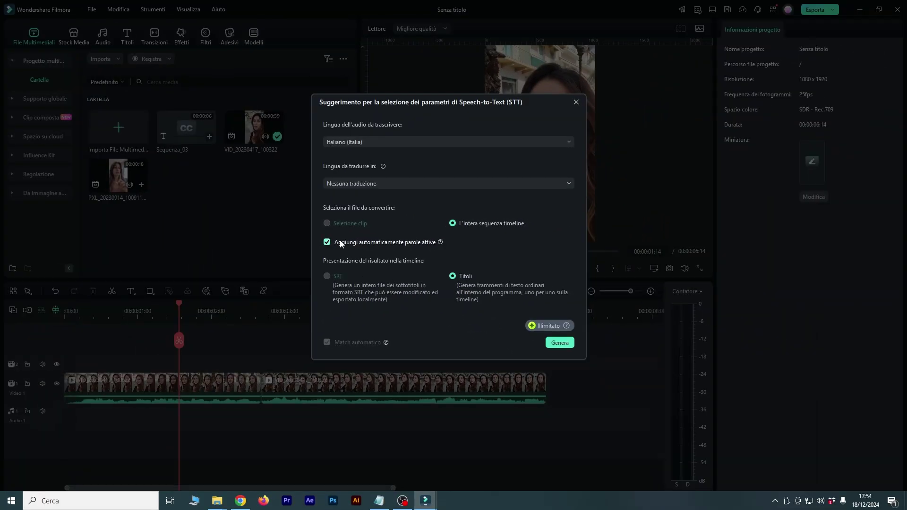
pyautogui.click(294, 240)
pyautogui.click(295, 240)
pyautogui.click(572, 342)
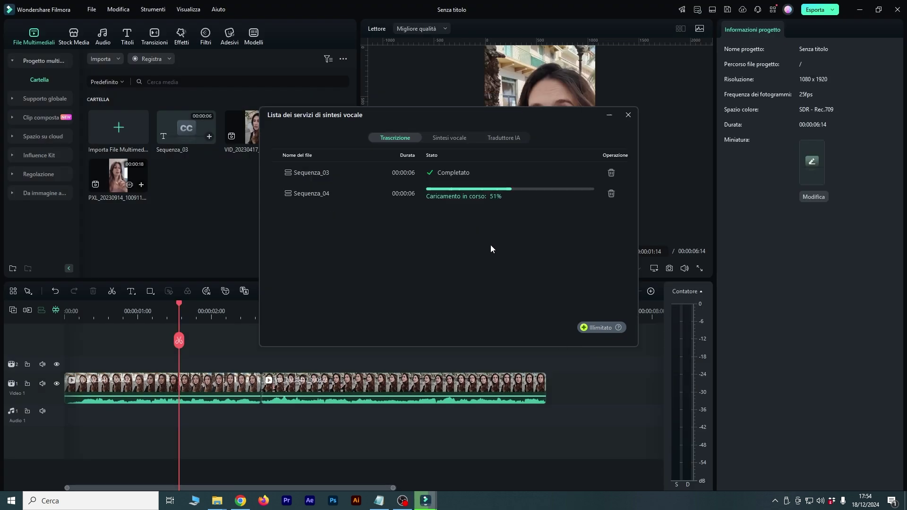
pyautogui.press('space')
pyautogui.press('space')
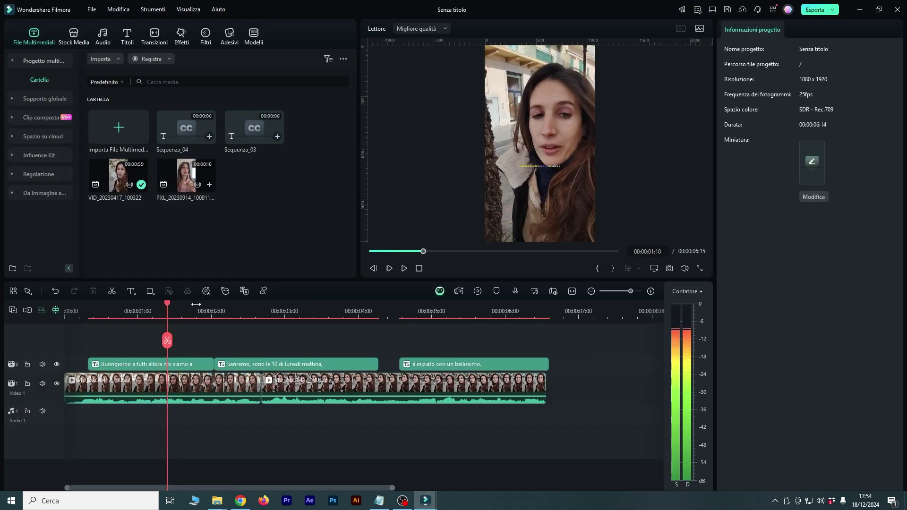
# - Enlarge the active-word captions, place them in the lower part of the video frame, and play the result
pyautogui.click(546, 165)
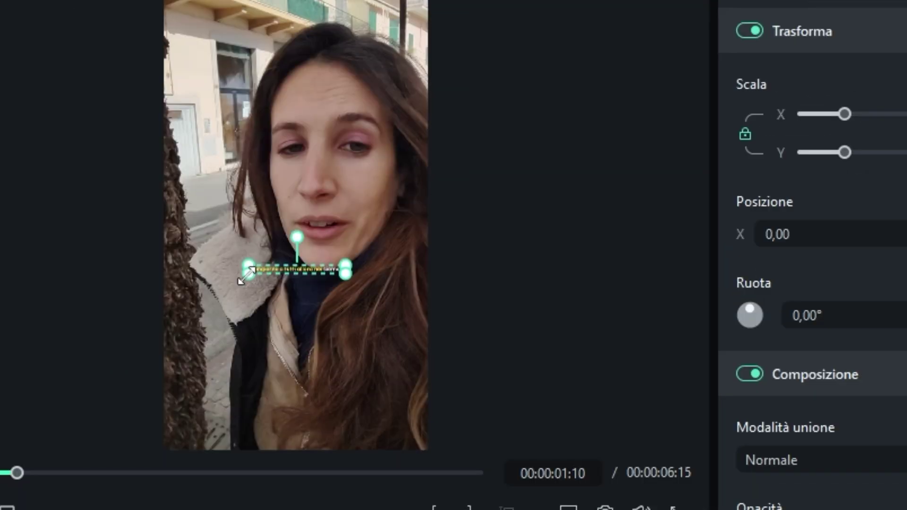
pyautogui.click(294, 108)
pyautogui.press('space')
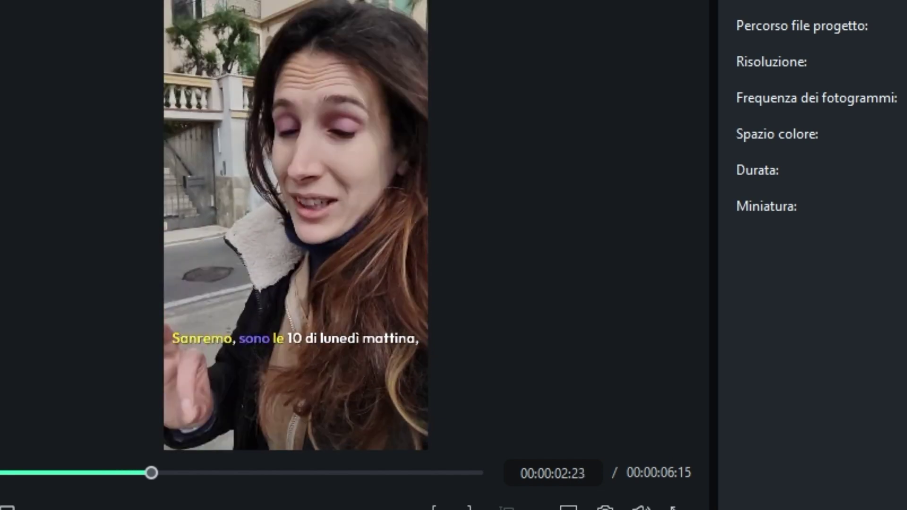